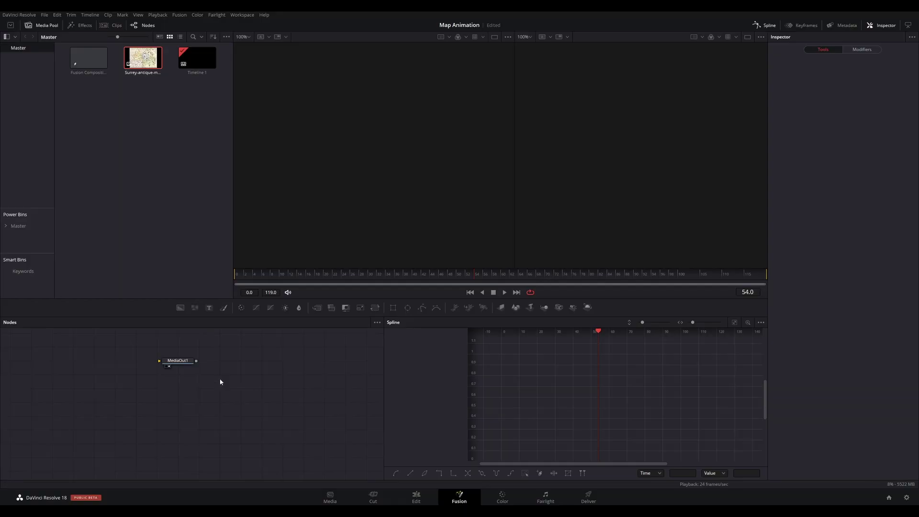
Step: Hide the spline editor and move the MediaOut1 node away to make room for the node chain
{"action": "left_click", "coordinate": [766, 27]}
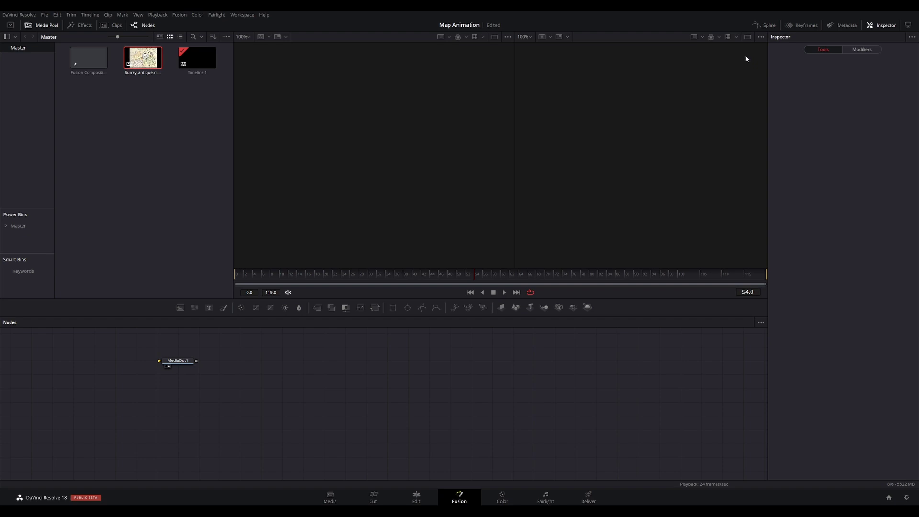
{"action": "left_click_drag", "start_coordinate": [179, 366], "coordinate": [551, 385]}
{"action": "left_click", "coordinate": [550, 382]}
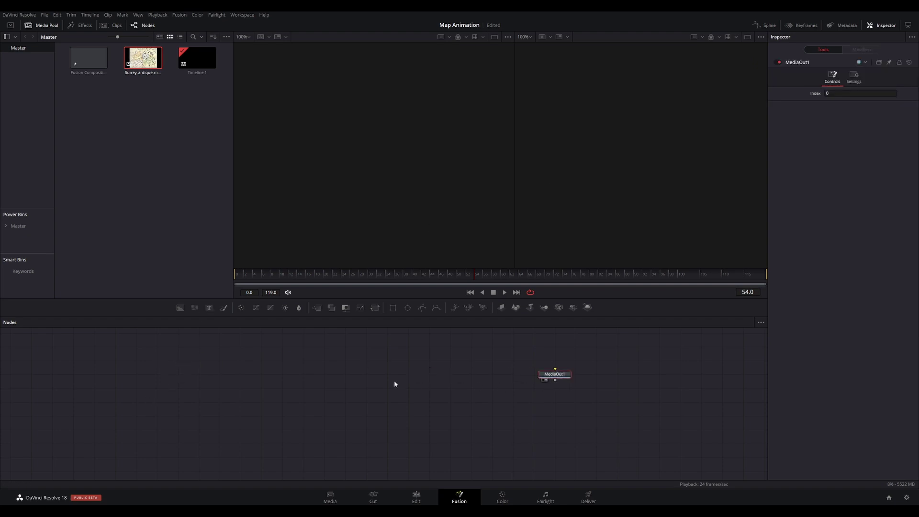
Step: Add Image Plane 3D, Merge 3D, Camera 3D, Renderer 3D and Point Light nodes to the node graph
{"action": "left_click_drag", "start_coordinate": [501, 307], "coordinate": [120, 385]}
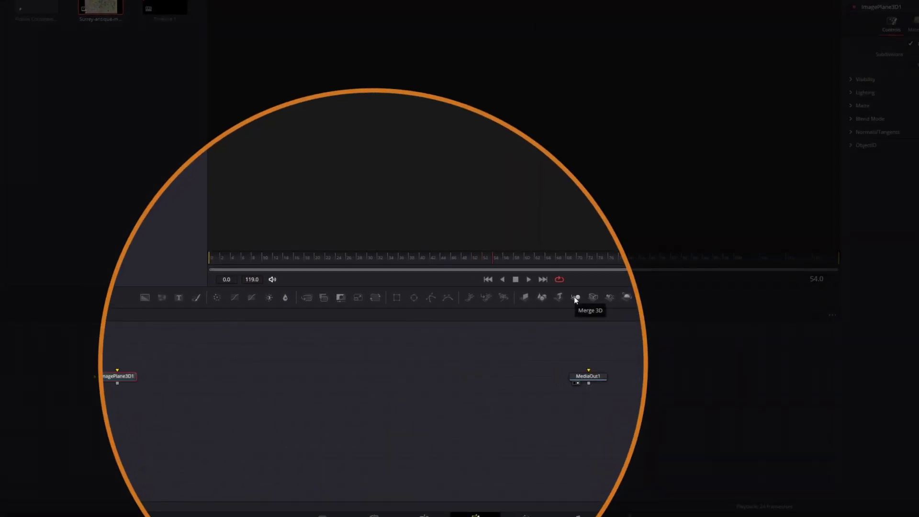
{"action": "left_click_drag", "start_coordinate": [574, 297], "coordinate": [372, 381]}
{"action": "left_click_drag", "start_coordinate": [312, 393], "coordinate": [313, 393]}
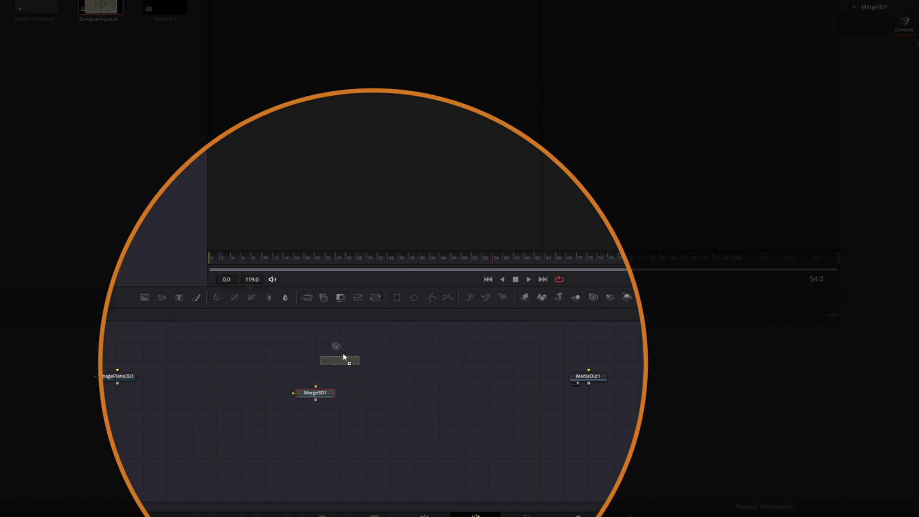
{"action": "left_click_drag", "start_coordinate": [342, 357], "coordinate": [315, 359]}
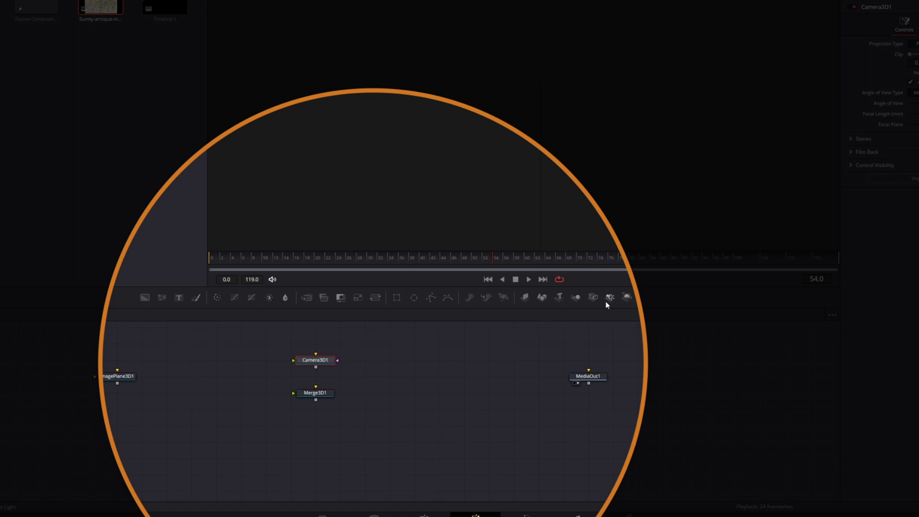
{"action": "left_click_drag", "start_coordinate": [623, 297], "coordinate": [468, 388]}
{"action": "key", "text": "shift+space"}
{"action": "type", "text": "po"}
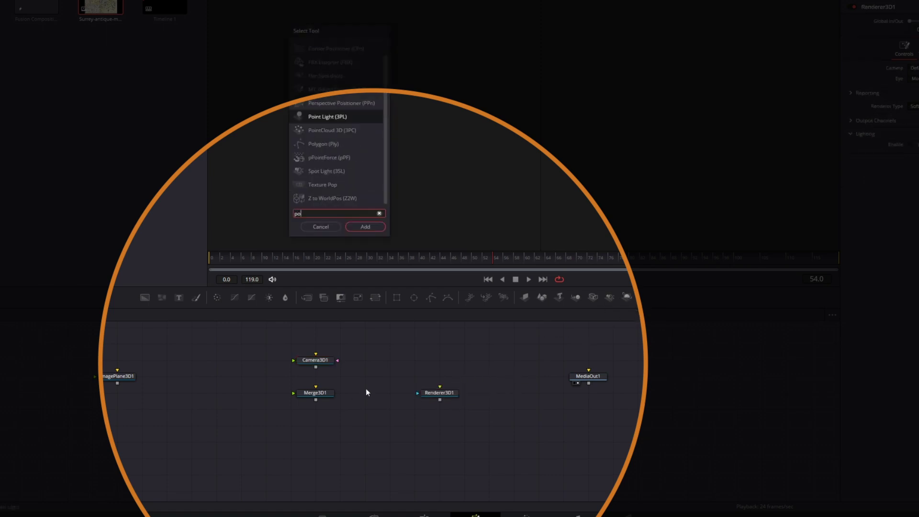
{"action": "key", "text": "Return"}
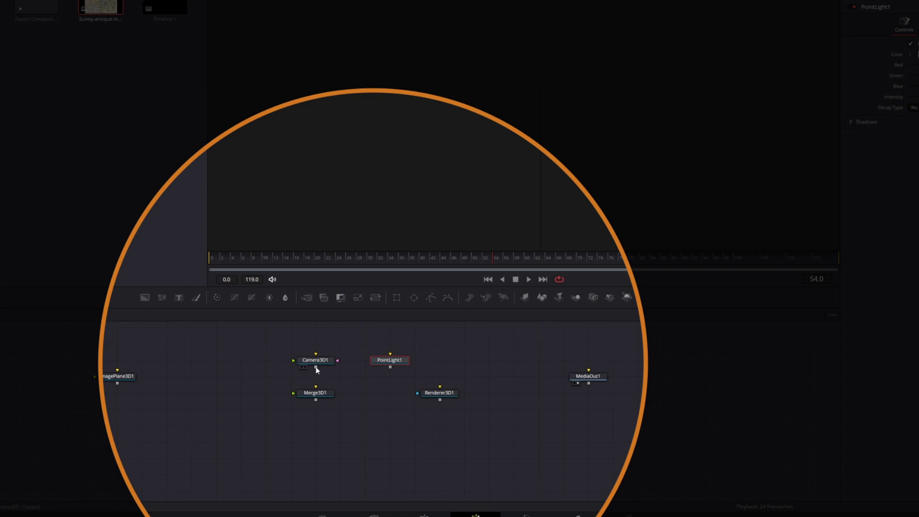
Step: Connect the image plane, camera and point light to Merge3D1, route it through Renderer3D1 to MediaOut1, and view Merge3D1
{"action": "left_click_drag", "start_coordinate": [316, 367], "coordinate": [316, 390]}
{"action": "left_click_drag", "start_coordinate": [390, 367], "coordinate": [322, 392]}
{"action": "left_click_drag", "start_coordinate": [315, 399], "coordinate": [586, 377]}
{"action": "left_click_drag", "start_coordinate": [117, 383], "coordinate": [305, 394]}
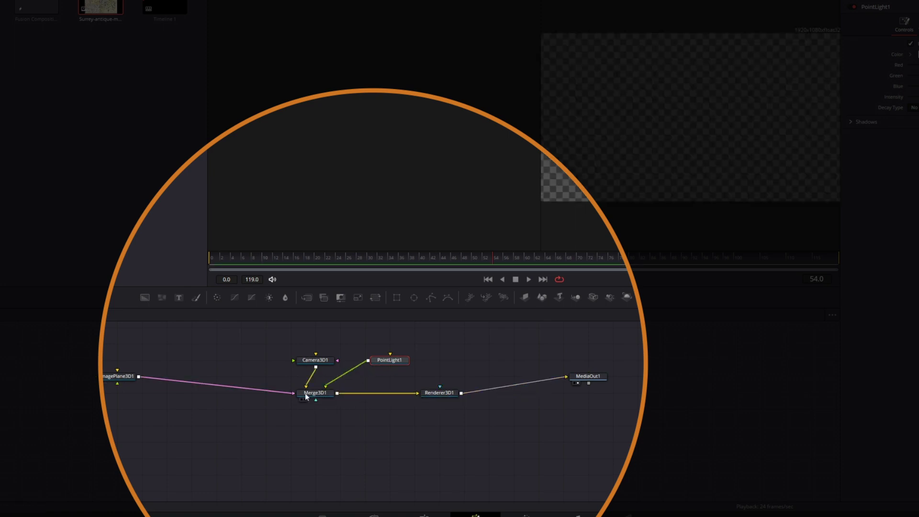
{"action": "left_click", "coordinate": [304, 397]}
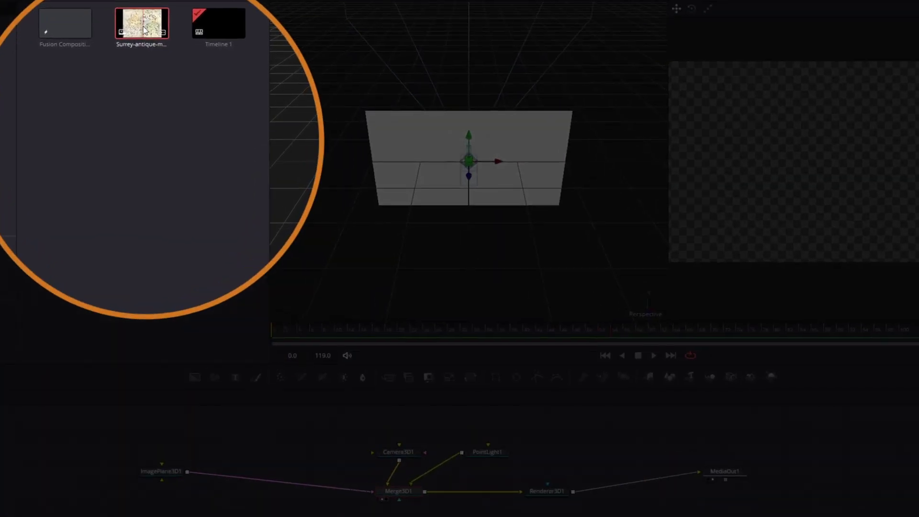
Step: Feed the Surrey antique map image into ImagePlane3D1 and lay the plane flat with an X rotation of -90
{"action": "left_click_drag", "start_coordinate": [150, 16], "coordinate": [104, 440]}
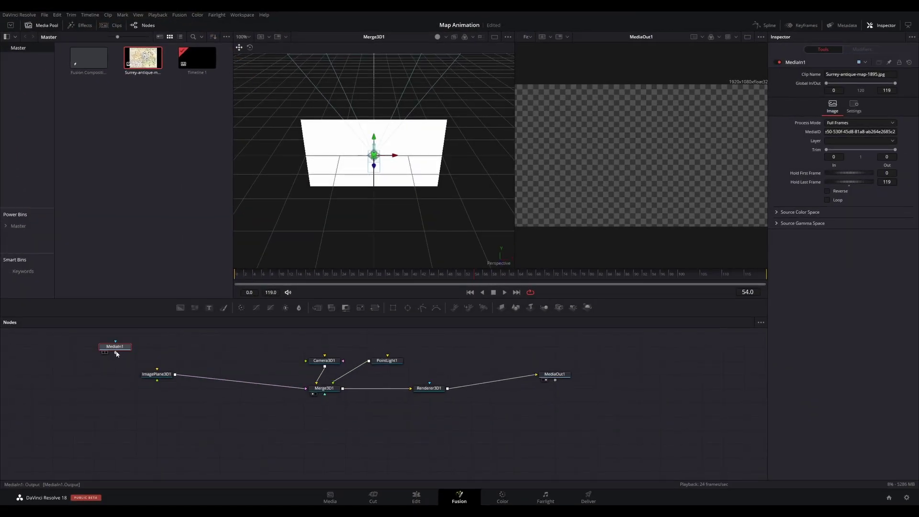
{"action": "left_click_drag", "start_coordinate": [116, 352], "coordinate": [158, 350]}
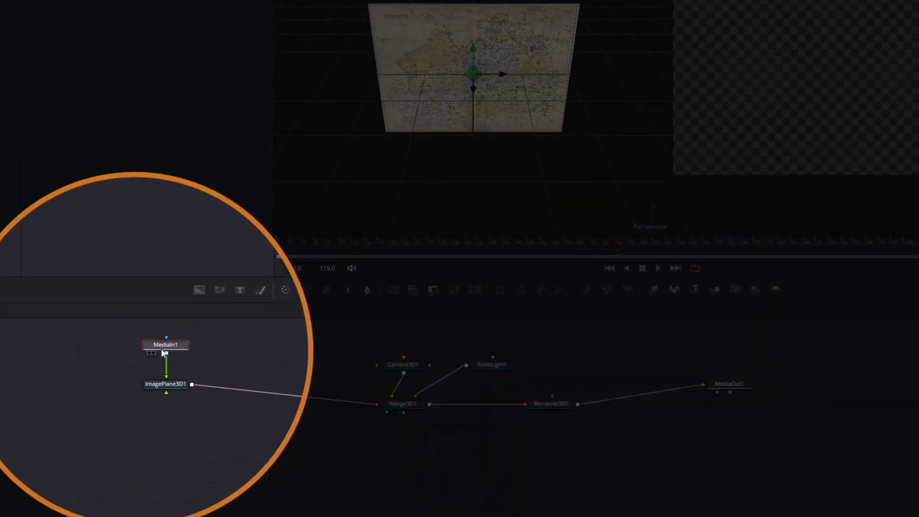
{"action": "left_click", "coordinate": [164, 384]}
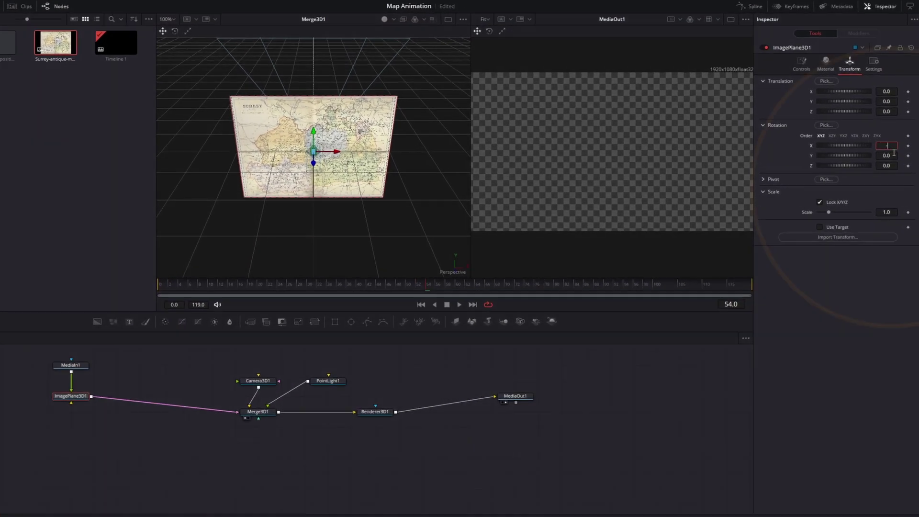
{"action": "type", "text": "-90"}
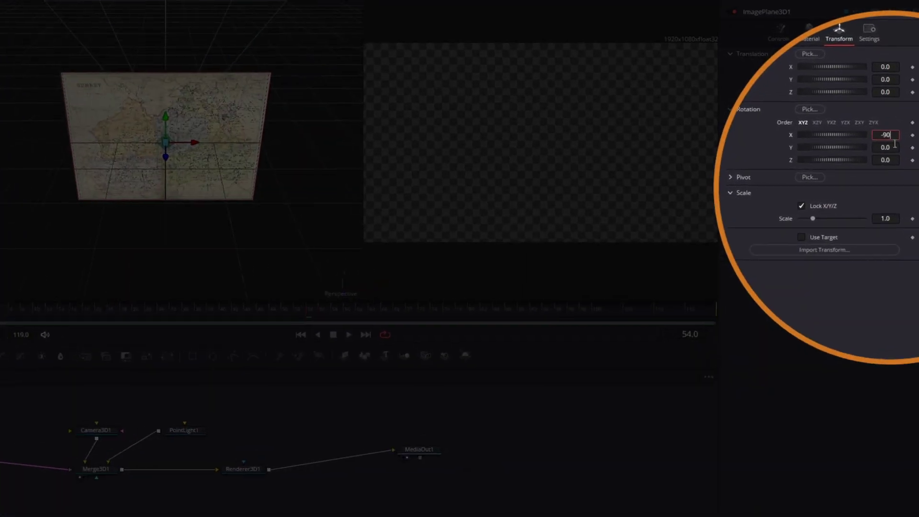
{"action": "key", "text": "Tab"}
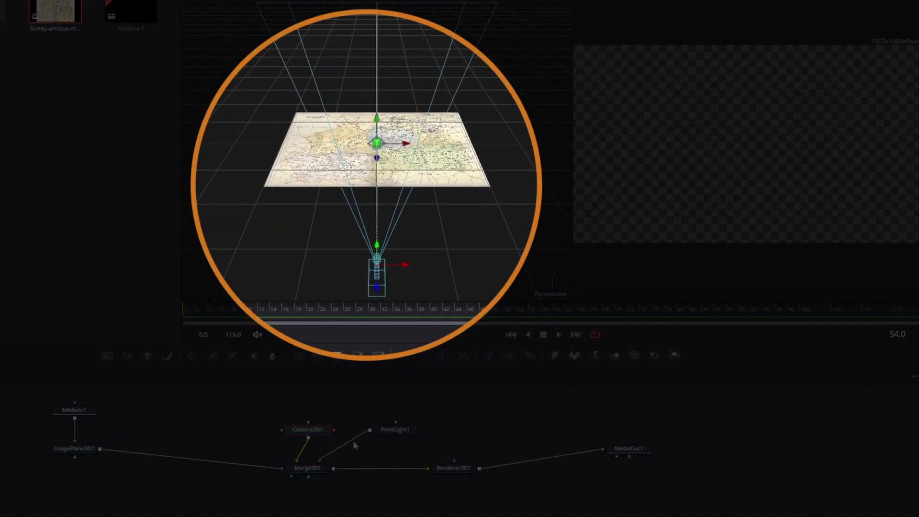
Step: Raise and pull back Camera3D1, tilting it about -29 degrees toward the map, and enable lighting in Renderer3D1
{"action": "left_click_drag", "start_coordinate": [376, 231], "coordinate": [370, 123]}
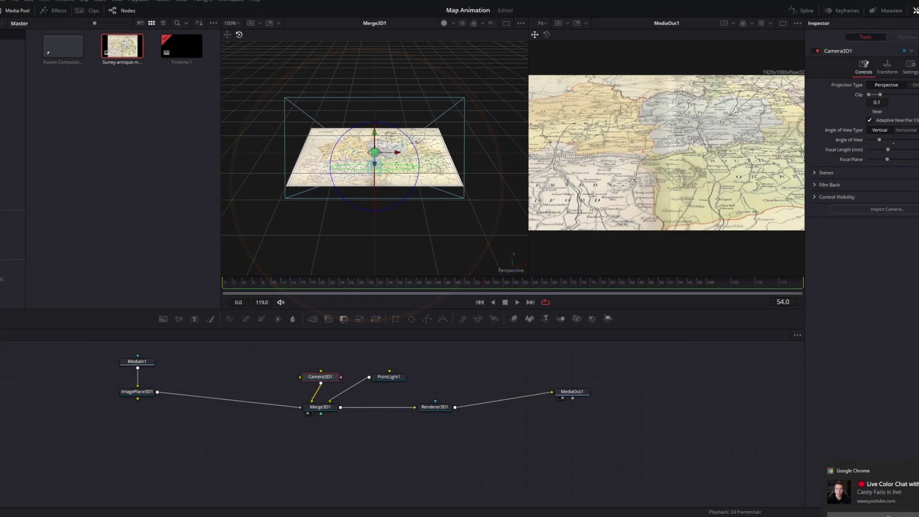
{"action": "left_click", "coordinate": [435, 407]}
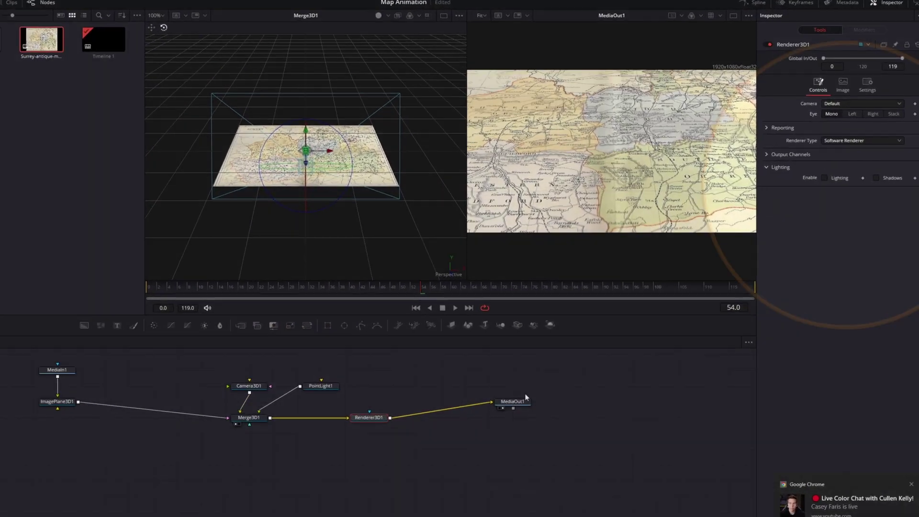
{"action": "left_click", "coordinate": [896, 167]}
{"action": "left_click", "coordinate": [834, 178]}
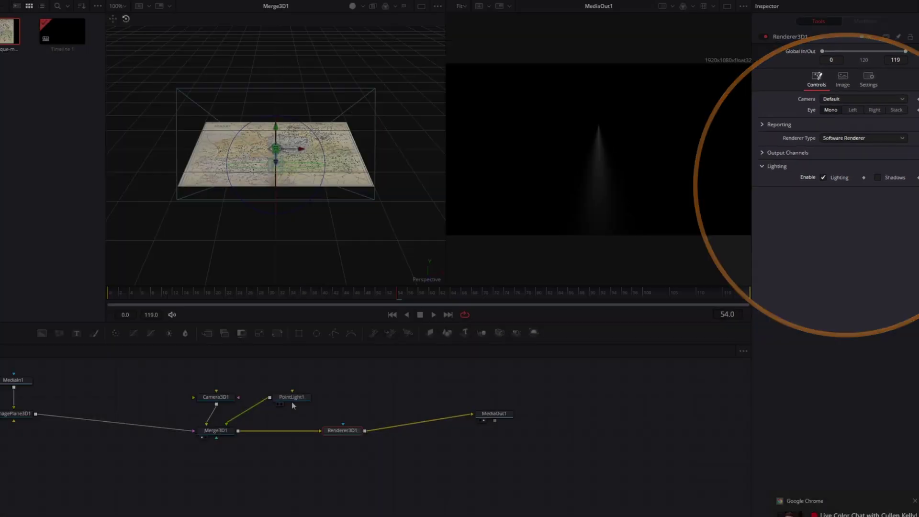
Step: Move PointLight1 above the map's far western corner, set its decay type to Linear and its intensity to about 0.606
{"action": "left_click", "coordinate": [194, 434]}
{"action": "left_click_drag", "start_coordinate": [178, 142], "coordinate": [115, 65]}
{"action": "left_click", "coordinate": [860, 147]}
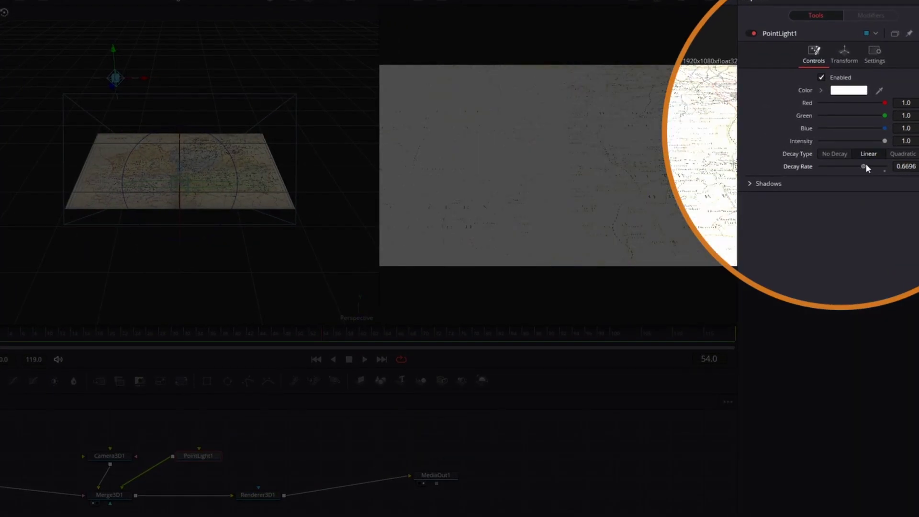
{"action": "mouse_move", "coordinate": [872, 138]}
{"action": "left_mouse_down"}
{"action": "mouse_move", "coordinate": [849, 138]}
{"action": "mouse_move", "coordinate": [862, 143]}
{"action": "left_mouse_up"}
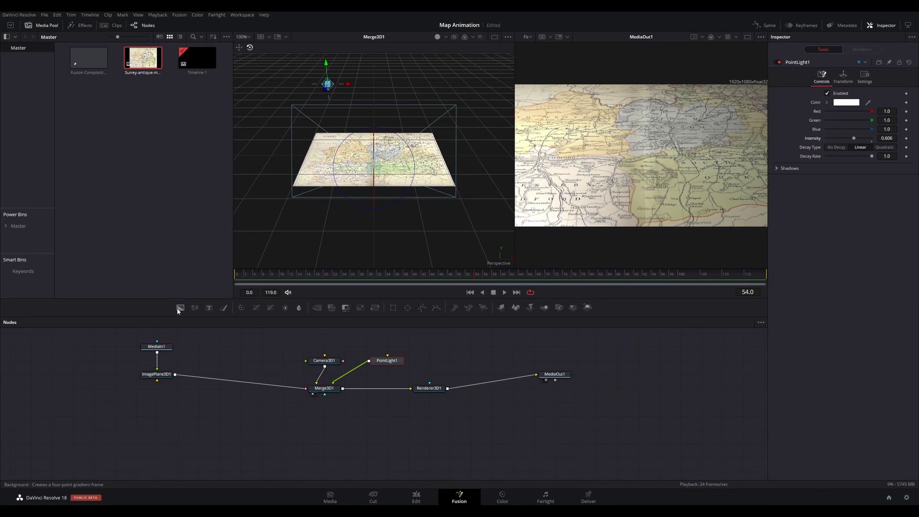
Step: Add a red Background masked by two chained Ellipse nodes and merge it over the map image before ImagePlane3D1
{"action": "left_click_drag", "start_coordinate": [179, 309], "coordinate": [223, 350]}
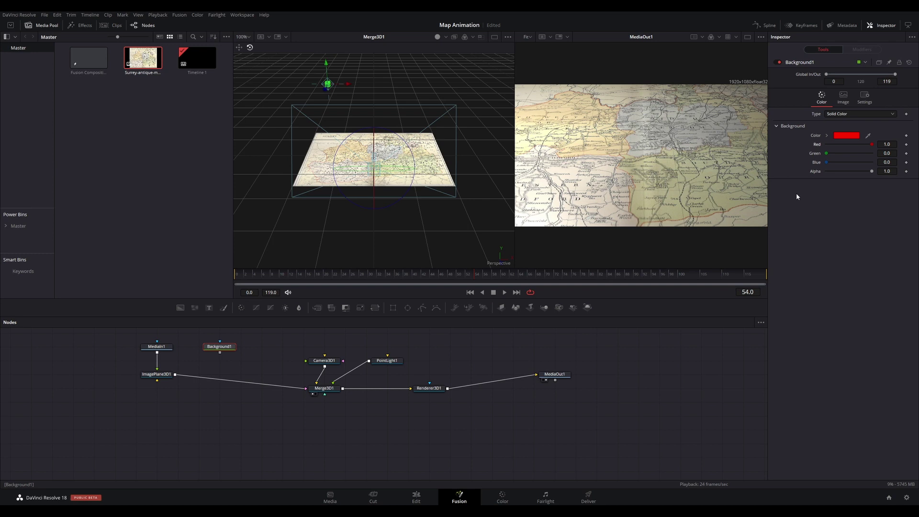
{"action": "left_click_drag", "start_coordinate": [407, 307], "coordinate": [216, 388]}
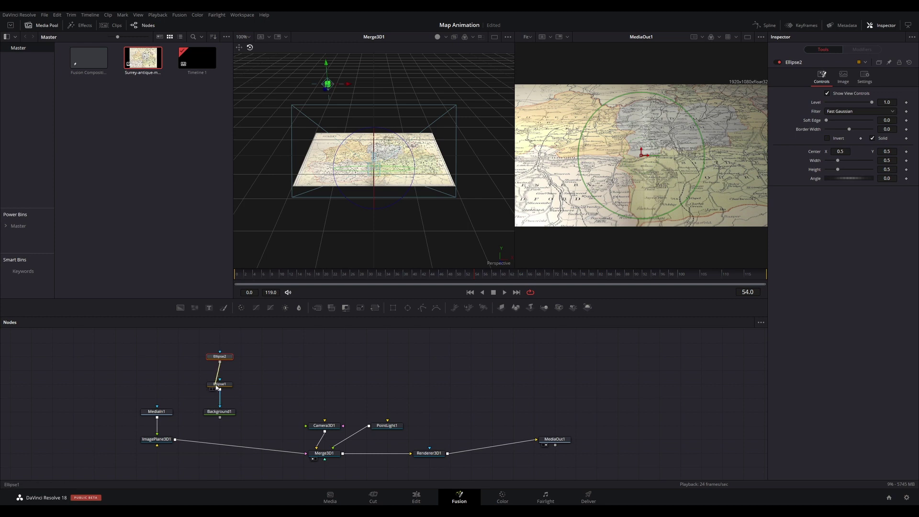
{"action": "left_click_drag", "start_coordinate": [156, 439], "coordinate": [157, 453]}
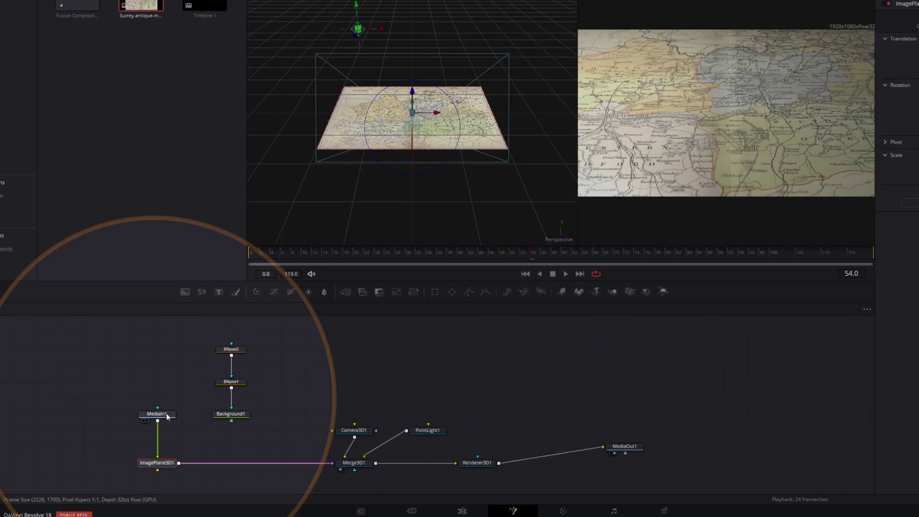
{"action": "left_click_drag", "start_coordinate": [167, 413], "coordinate": [81, 453]}
{"action": "left_click_drag", "start_coordinate": [251, 432], "coordinate": [221, 374]}
{"action": "left_click_drag", "start_coordinate": [157, 453], "coordinate": [218, 452]}
{"action": "left_click_drag", "start_coordinate": [274, 442], "coordinate": [225, 335]}
{"action": "left_click_drag", "start_coordinate": [248, 417], "coordinate": [167, 476]}
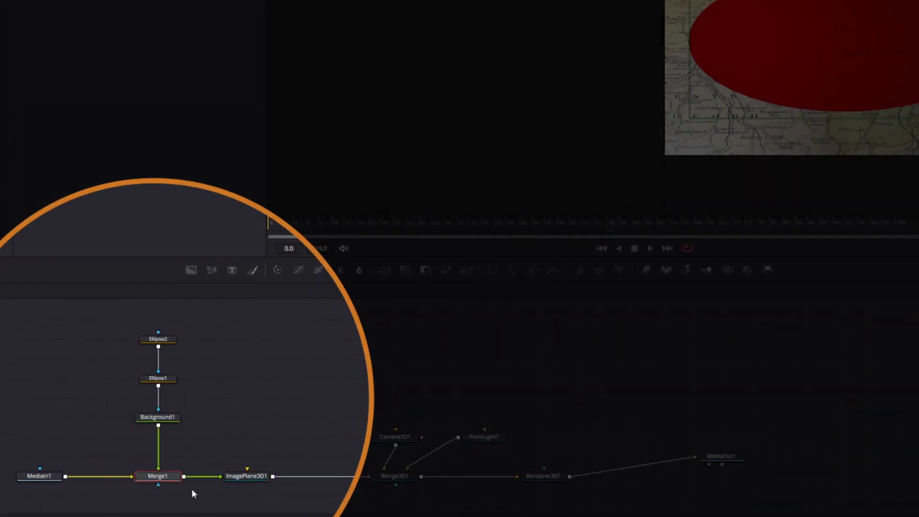
Step: View Merge1 and shrink Ellipse1 to a small dot placed in the western part of the map
{"action": "key", "text": "1"}
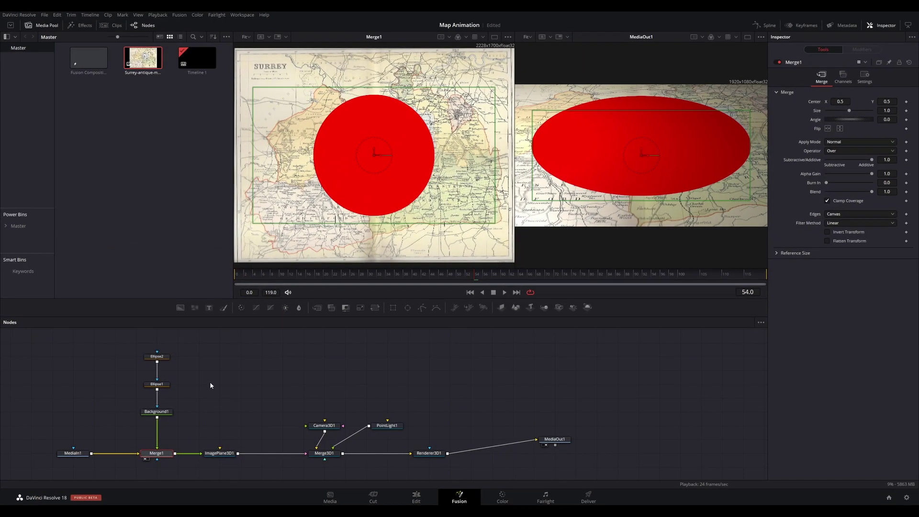
{"action": "left_click", "coordinate": [160, 384]}
{"action": "left_click_drag", "start_coordinate": [417, 197], "coordinate": [376, 157]}
{"action": "left_click_drag", "start_coordinate": [374, 156], "coordinate": [291, 170]}
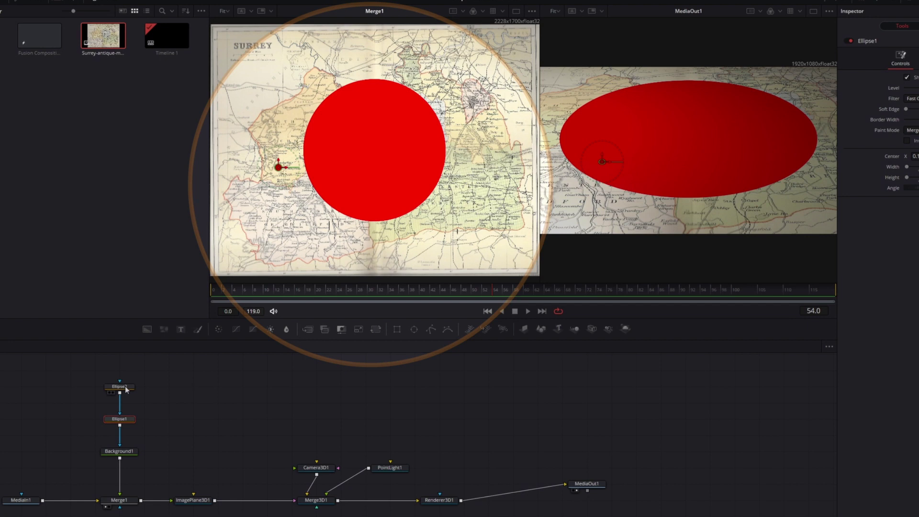
Step: Shrink Ellipse2 to a small dot on the eastern side of the map and place the Ellipse1 dot on Guildford
{"action": "left_click", "coordinate": [161, 356]}
{"action": "left_click_drag", "start_coordinate": [389, 214], "coordinate": [378, 147]}
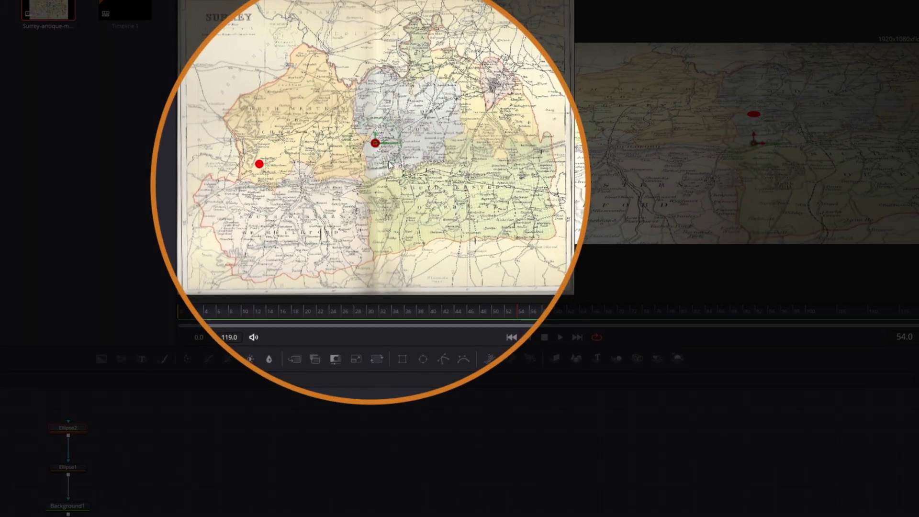
{"action": "scroll", "coordinate": [420, 167], "scroll_direction": "up", "scroll_amount": 3}
{"action": "left_click_drag", "start_coordinate": [300, 109], "coordinate": [303, 109]}
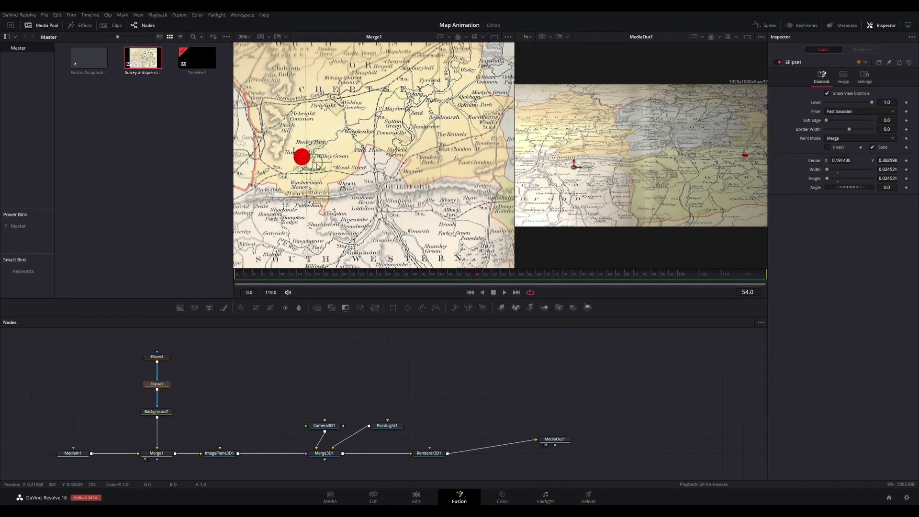
{"action": "left_click_drag", "start_coordinate": [308, 162], "coordinate": [386, 193]}
Step: Insert a Paint node after Merge1 and paint a red route stroke, size 0.0049, from the Guildford dot to the eastern dot
{"action": "left_click_drag", "start_coordinate": [219, 453], "coordinate": [240, 452]}
{"action": "left_click", "coordinate": [157, 453]}
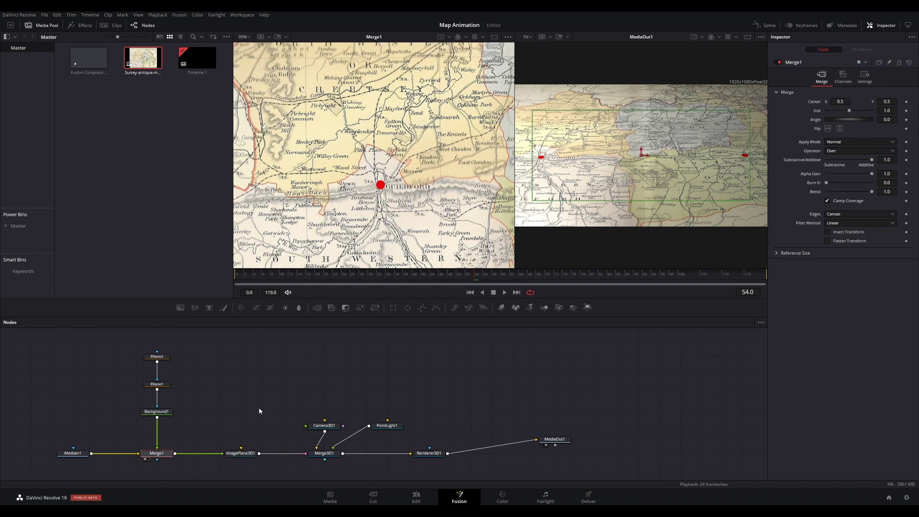
{"action": "key", "text": "shift+space"}
{"action": "type", "text": "pain"}
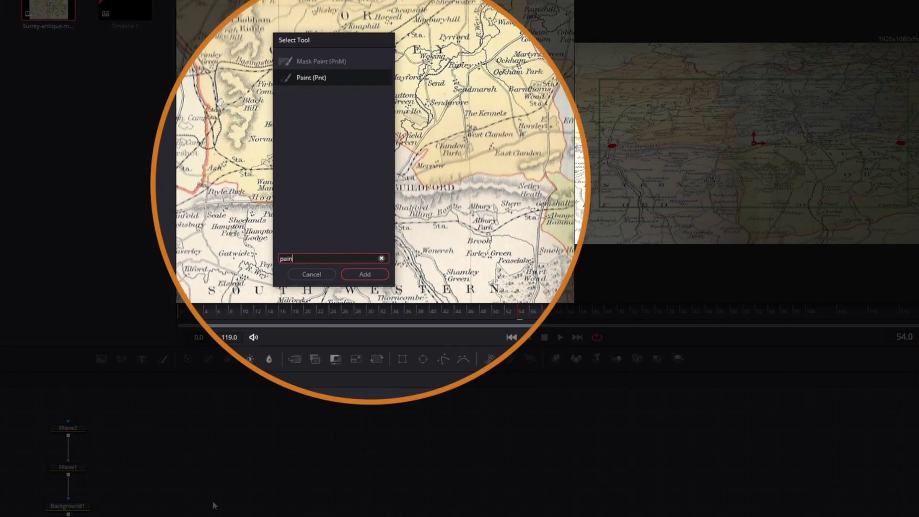
{"action": "type", "text": "t"}
{"action": "key", "text": "Return"}
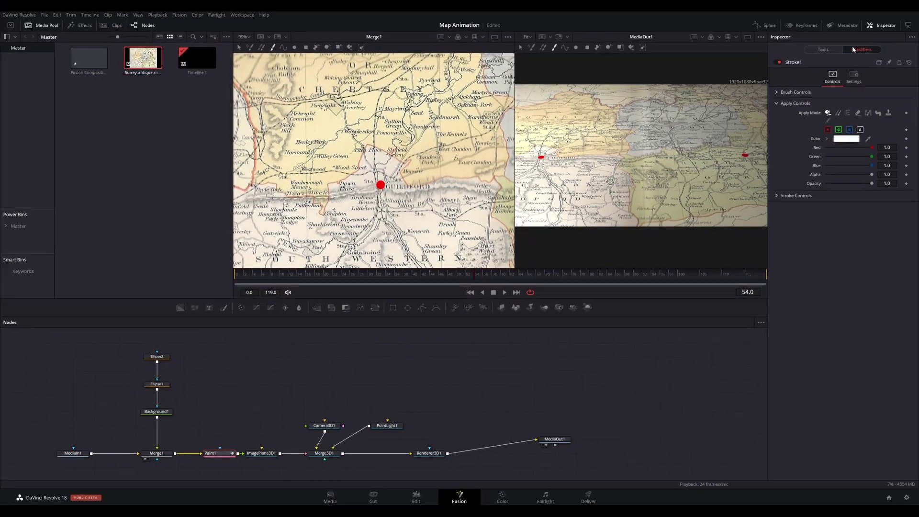
{"action": "left_click_drag", "start_coordinate": [275, 191], "coordinate": [399, 149]}
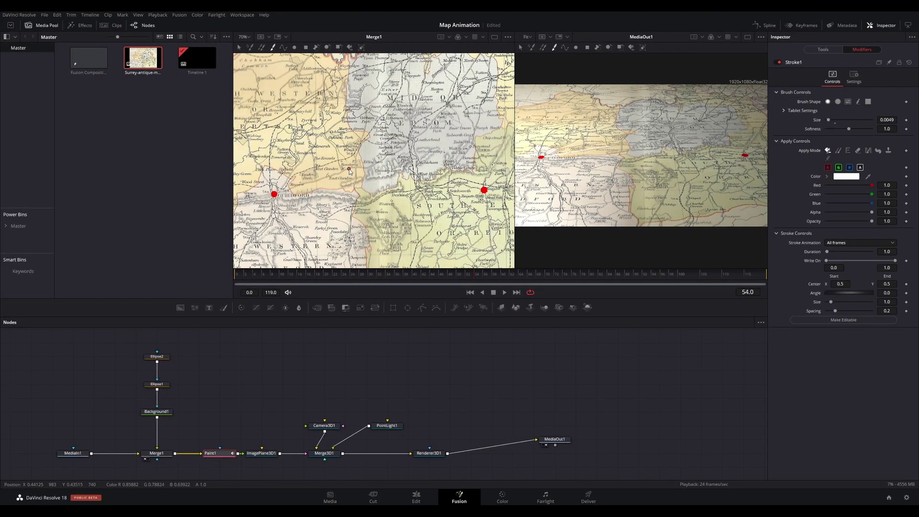
{"action": "left_click_drag", "start_coordinate": [415, 187], "coordinate": [484, 190]}
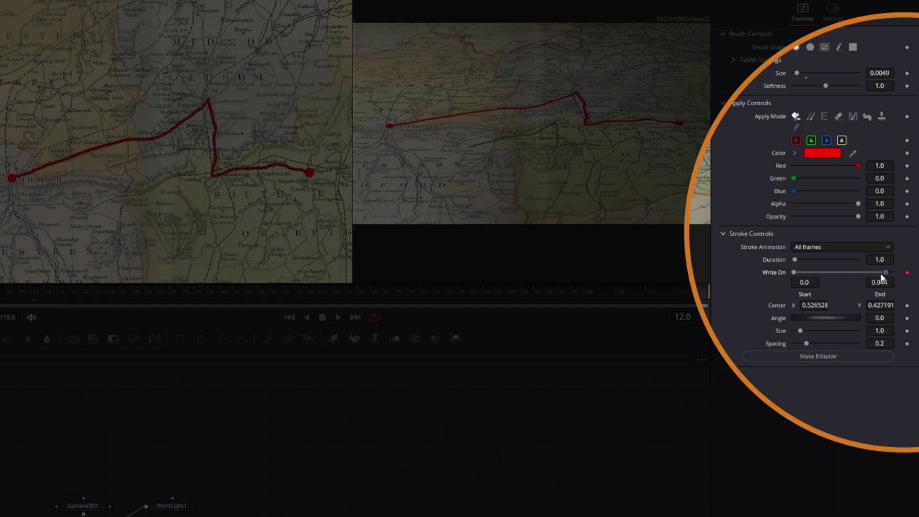
Step: Keyframe the stroke's Write On end from 0.0 at frame 12 to 1.0 at frame 72 and preview the animation
{"action": "left_click_drag", "start_coordinate": [880, 274], "coordinate": [745, 283]}
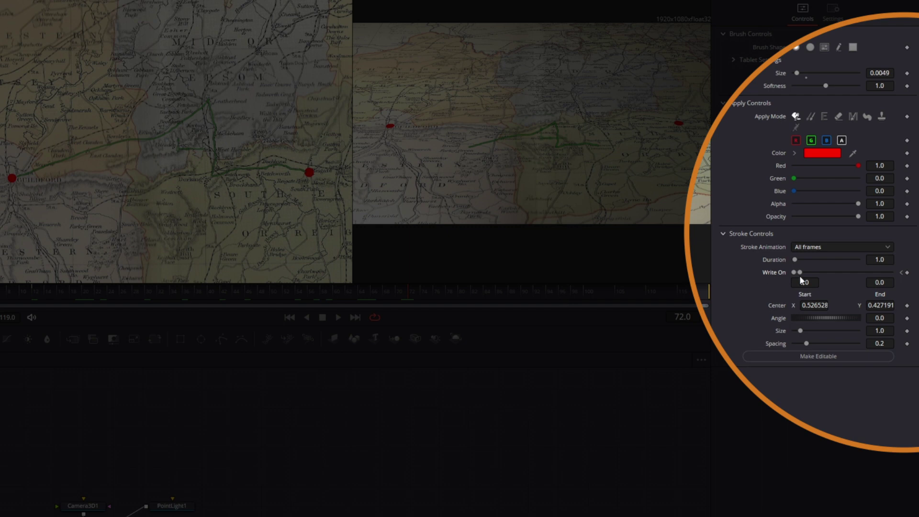
{"action": "left_click_drag", "start_coordinate": [800, 272], "coordinate": [915, 274]}
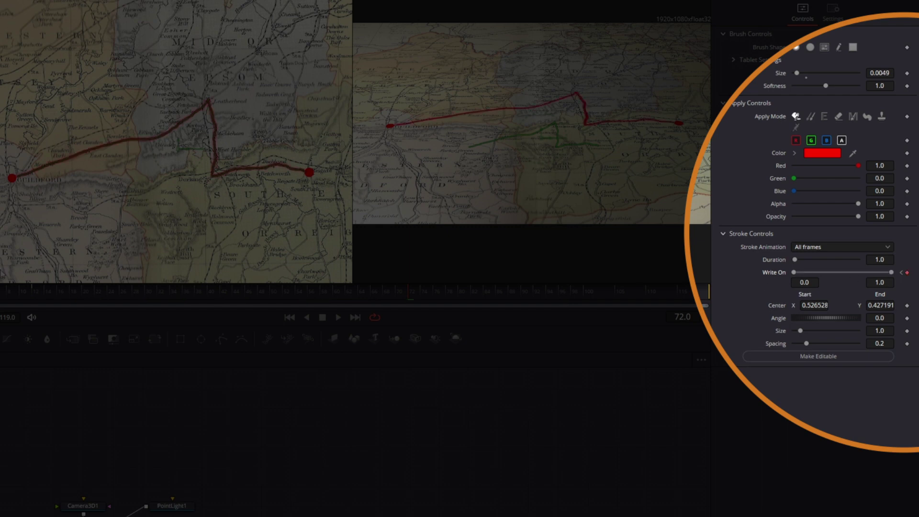
{"action": "mouse_move", "coordinate": [71, 289]}
{"action": "left_mouse_down"}
{"action": "mouse_move", "coordinate": [22, 291]}
{"action": "mouse_move", "coordinate": [430, 299]}
{"action": "mouse_move", "coordinate": [144, 299]}
{"action": "left_mouse_up"}
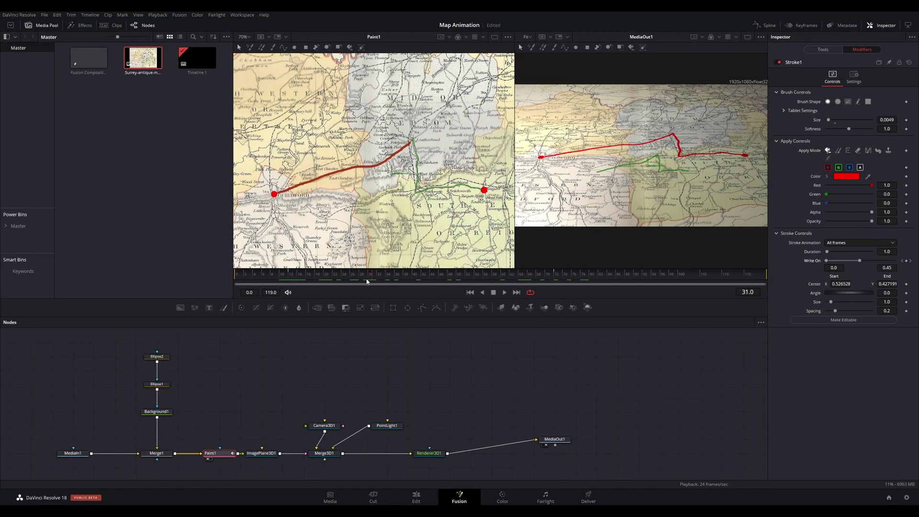
{"action": "mouse_move", "coordinate": [367, 281]}
{"action": "left_mouse_down"}
{"action": "mouse_move", "coordinate": [247, 282]}
{"action": "mouse_move", "coordinate": [637, 283]}
{"action": "left_mouse_up"}
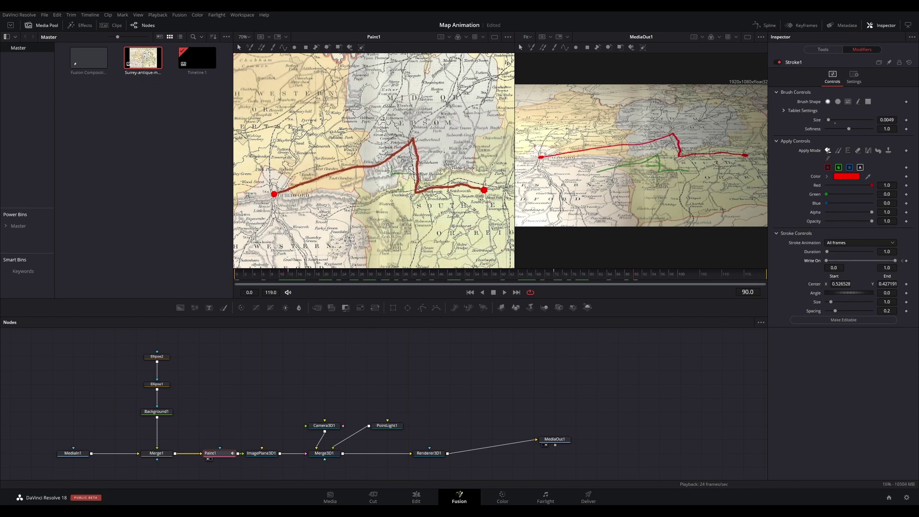
Step: Enable Use Target in the transform settings of Camera3D1, with the playhead at frame 26
{"action": "left_click", "coordinate": [326, 425]}
{"action": "left_click", "coordinate": [292, 276]}
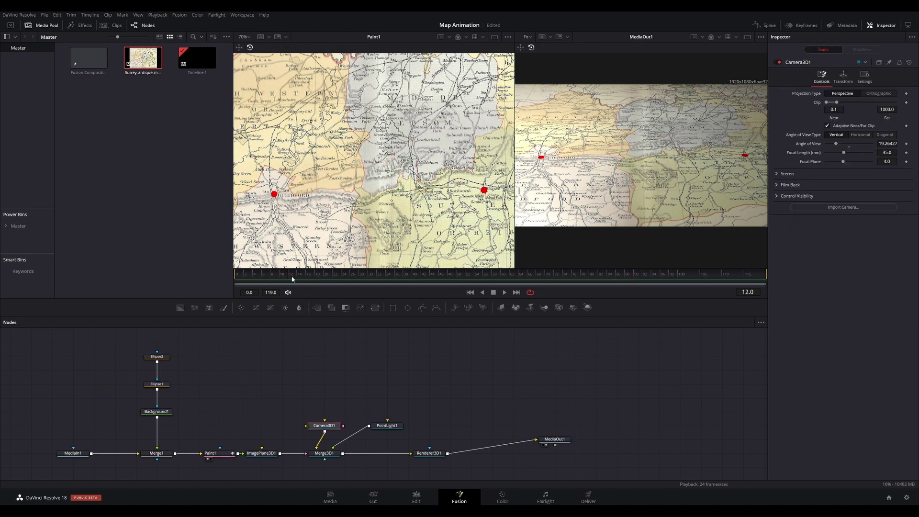
{"action": "left_click_drag", "start_coordinate": [315, 280], "coordinate": [352, 280]}
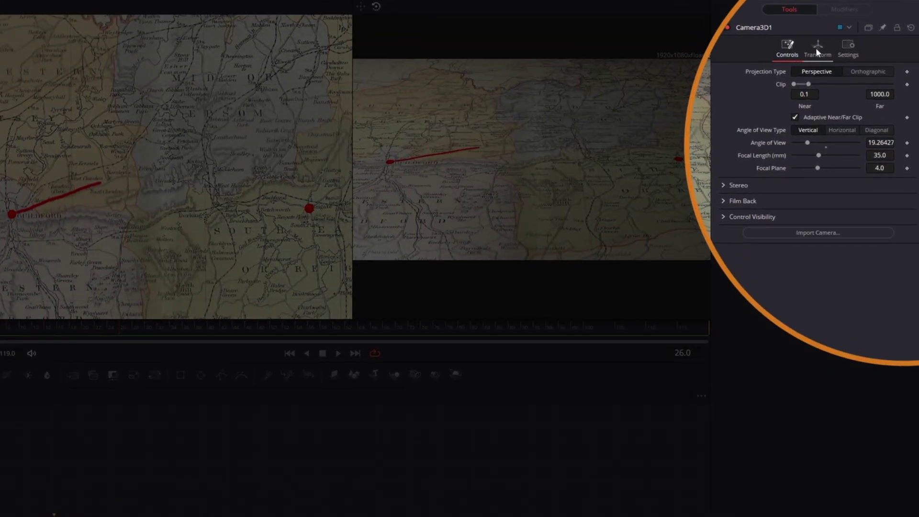
{"action": "left_click", "coordinate": [816, 51]}
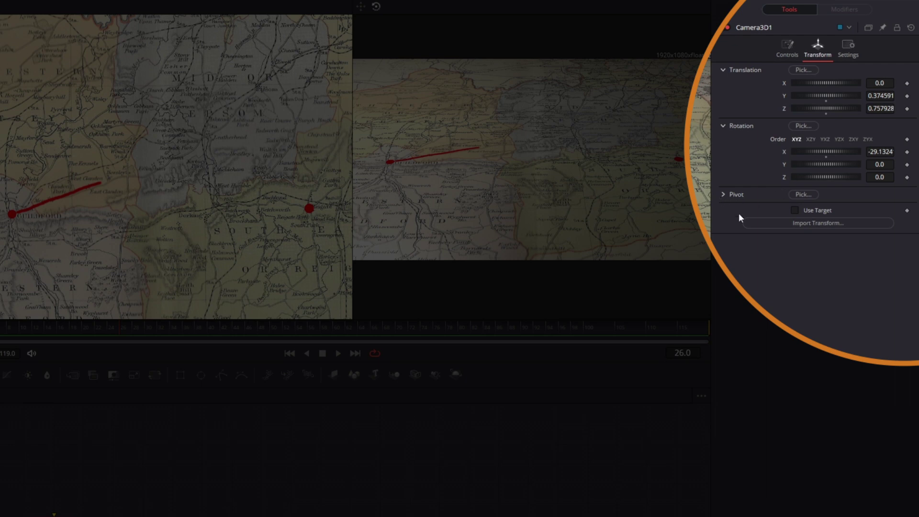
{"action": "left_click", "coordinate": [793, 211]}
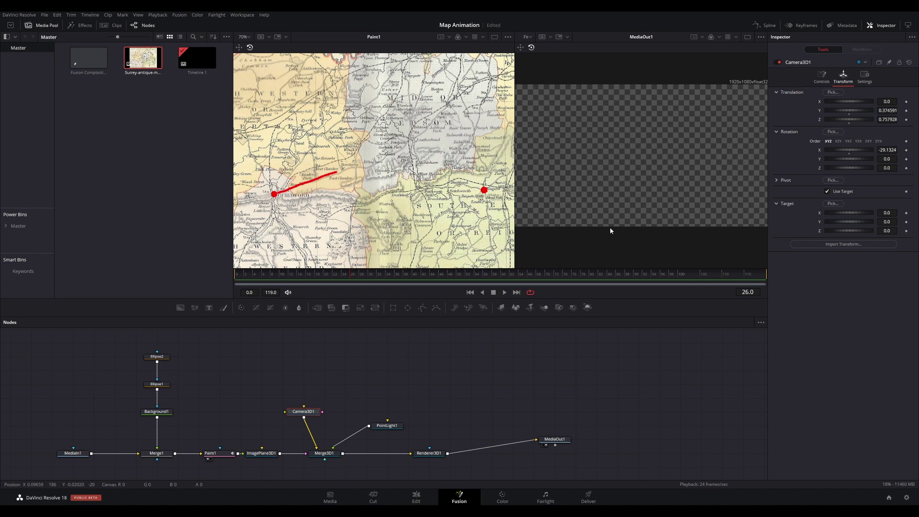
Step: View Merge3D1, move the camera target to about X -0.124, Y 0.350, Z -0.202 near the Guildford dot, and keyframe all three axes at frame 26
{"action": "mouse_move", "coordinate": [324, 453]}
{"action": "left_mouse_down"}
{"action": "mouse_move", "coordinate": [364, 231]}
{"action": "mouse_move", "coordinate": [351, 224]}
{"action": "mouse_move", "coordinate": [397, 235]}
{"action": "left_mouse_up"}
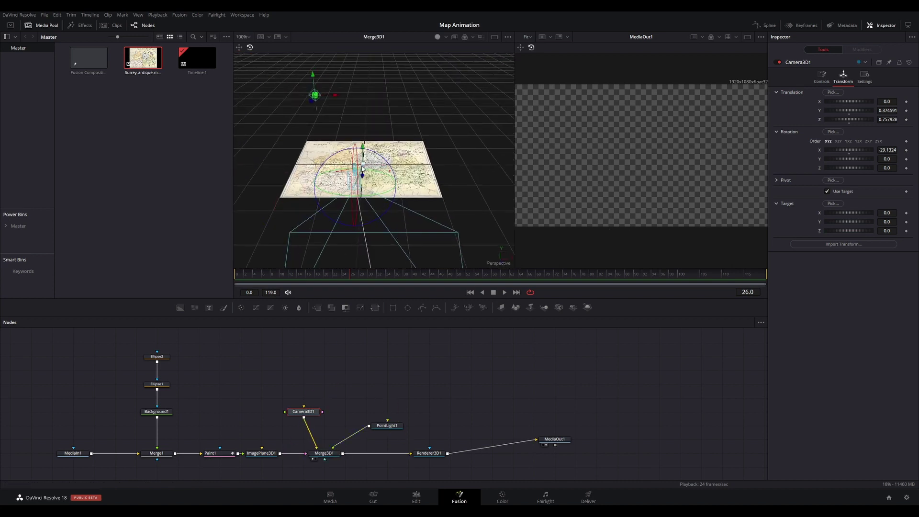
{"action": "left_click_drag", "start_coordinate": [362, 165], "coordinate": [346, 110]}
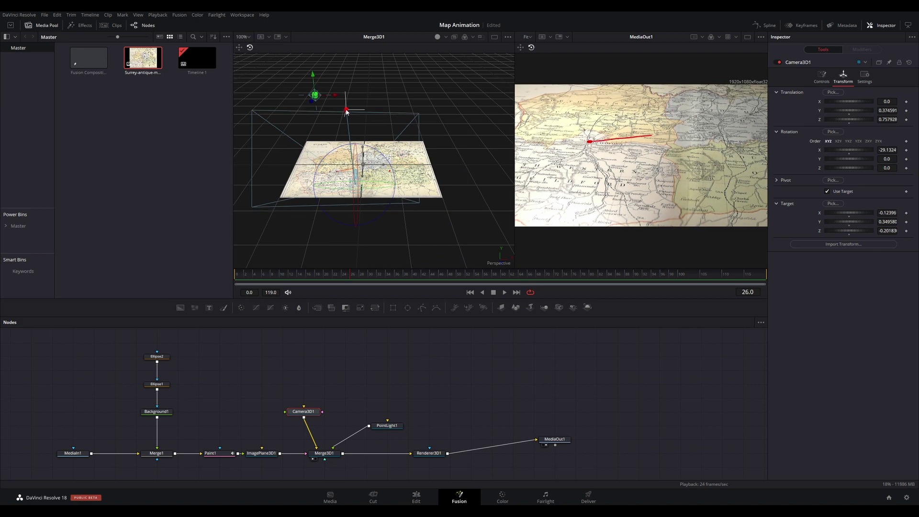
{"action": "left_click", "coordinate": [906, 213]}
{"action": "left_click", "coordinate": [906, 222]}
{"action": "left_click", "coordinate": [906, 231]}
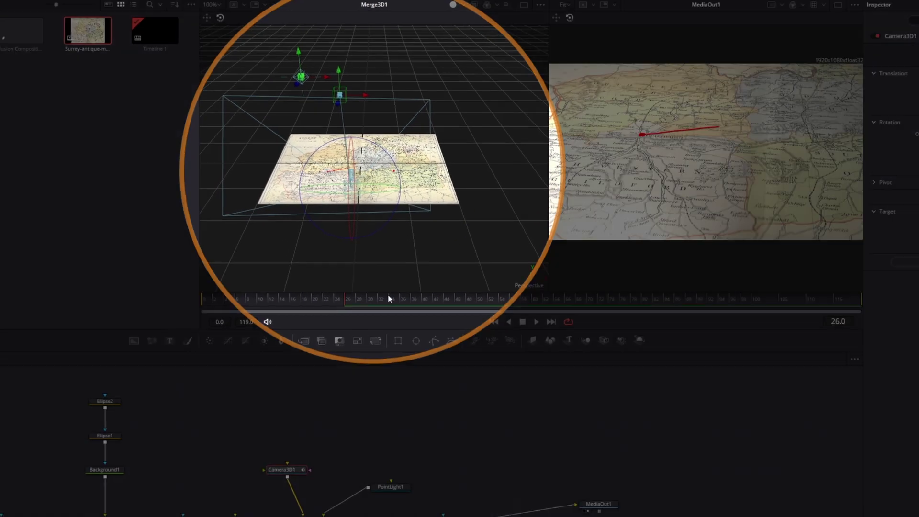
Step: At frame 71, move the camera target east along its X axis to follow the route, and scrub back to preview the motion
{"action": "left_click_drag", "start_coordinate": [352, 275], "coordinate": [561, 275]}
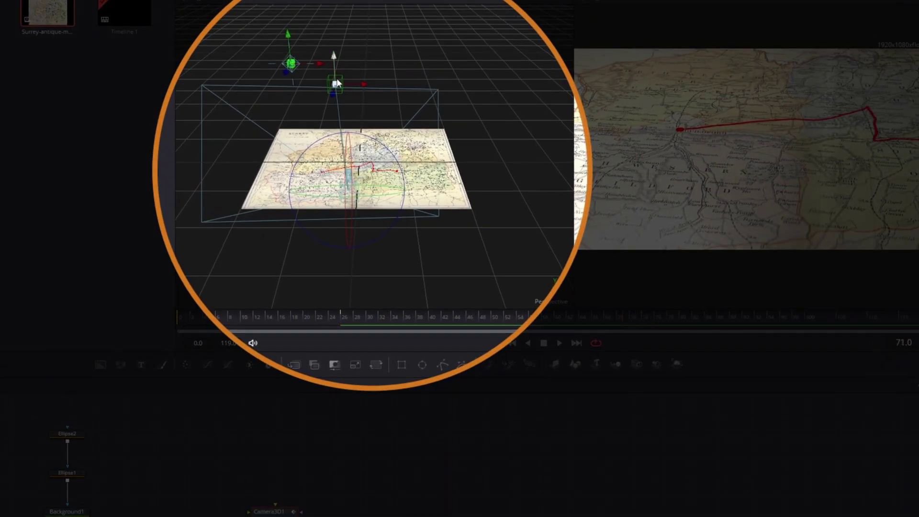
{"action": "left_click_drag", "start_coordinate": [363, 85], "coordinate": [428, 85]}
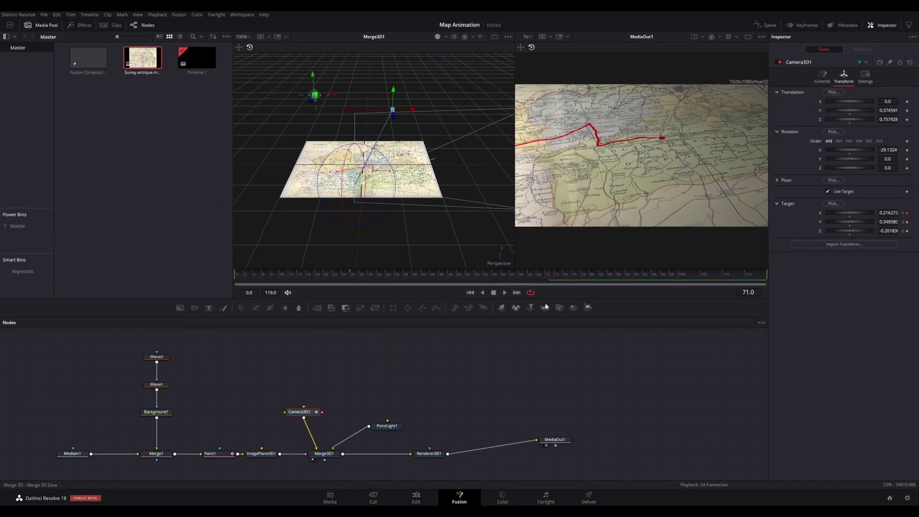
{"action": "left_click_drag", "start_coordinate": [546, 278], "coordinate": [324, 279]}
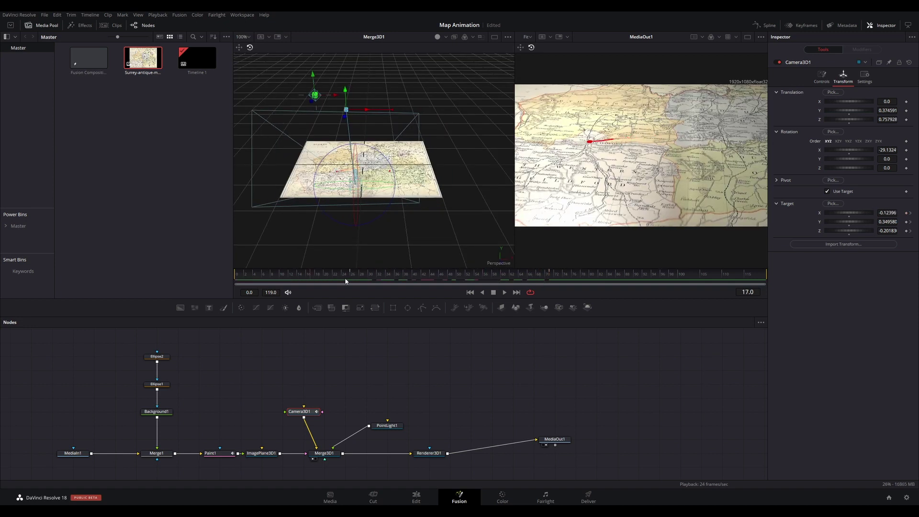